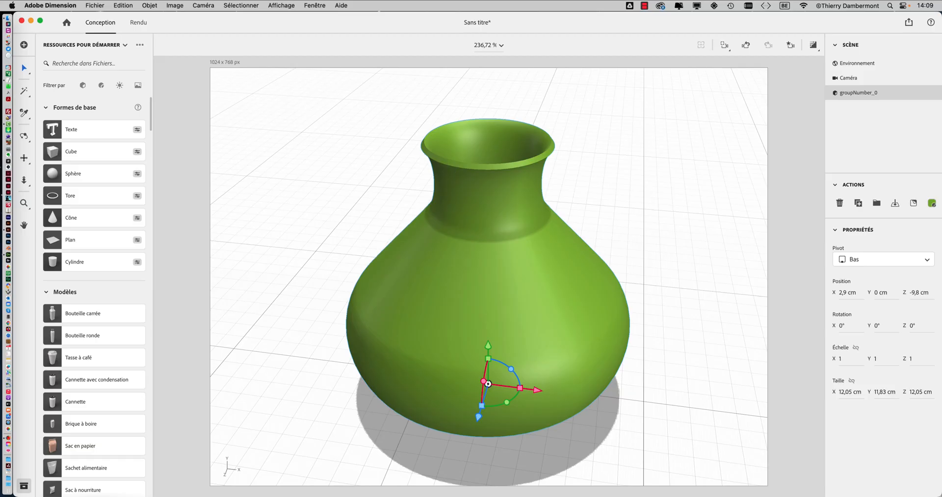
- Switch to Illustrator and set the stroke weight of the flask's profile path to 10 mm
{"action": "key", "text": "super+Tab"}
{"action": "key", "text": "super+Tab"}
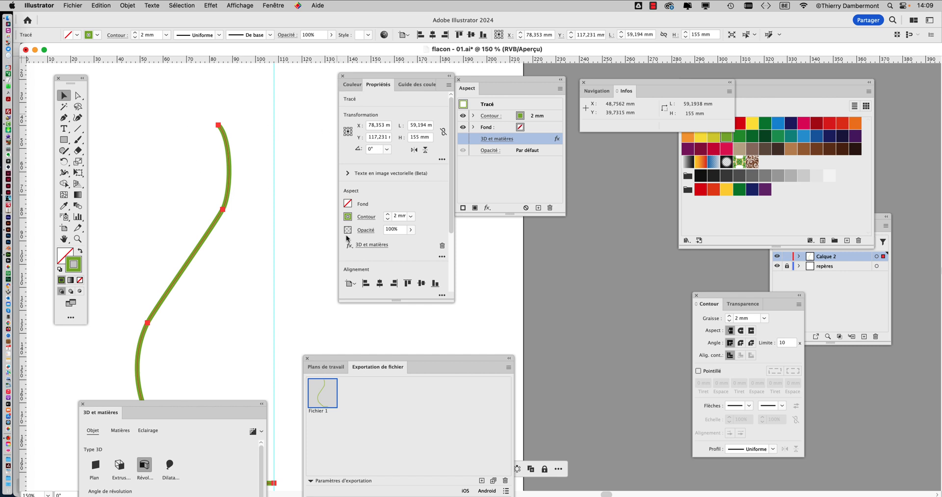
{"action": "left_click_drag", "start_coordinate": [376, 79], "coordinate": [596, 314]}
{"action": "left_click_drag", "start_coordinate": [706, 296], "coordinate": [270, 118]}
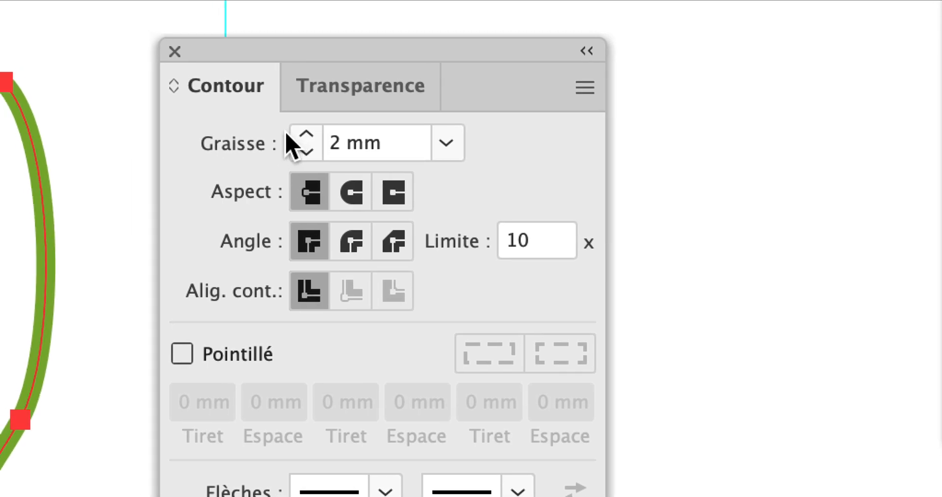
{"action": "left_click", "coordinate": [296, 134]}
{"action": "left_click", "coordinate": [289, 133]}
{"action": "left_click", "coordinate": [289, 133]}
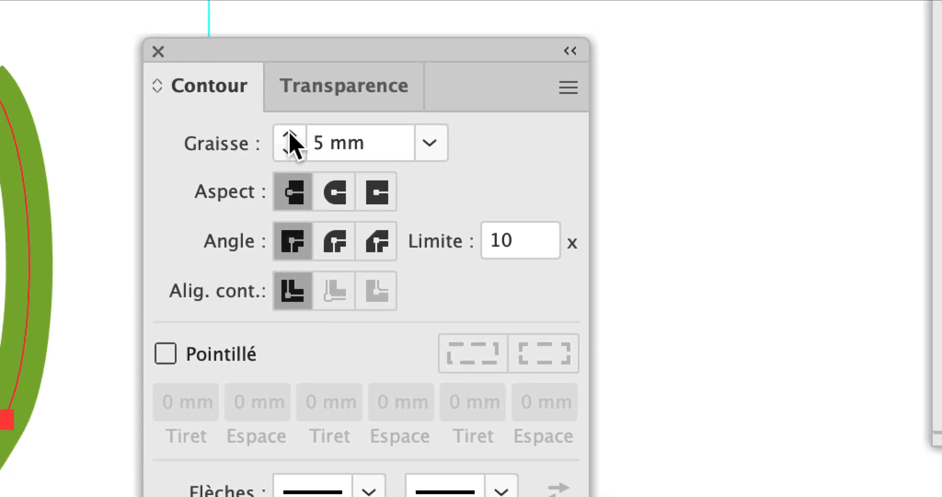
{"action": "left_click", "coordinate": [289, 133]}
{"action": "left_click", "coordinate": [289, 134]}
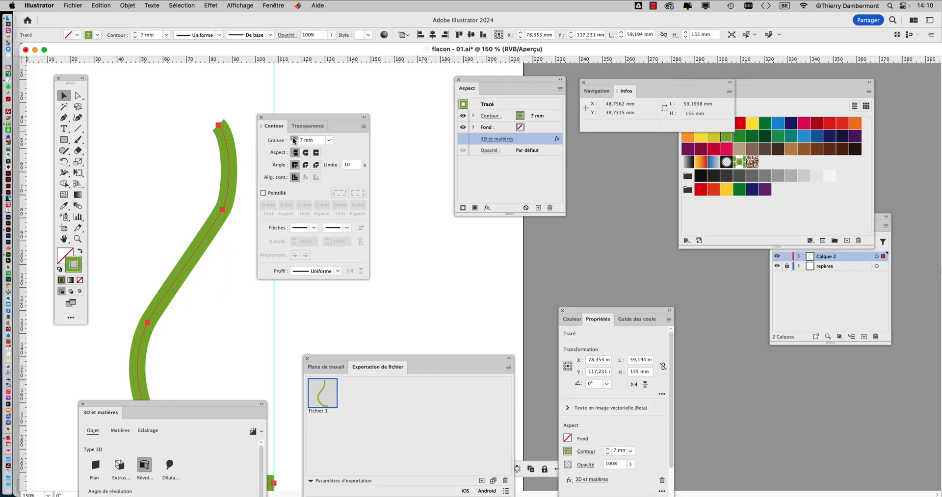
{"action": "left_click", "coordinate": [294, 140]}
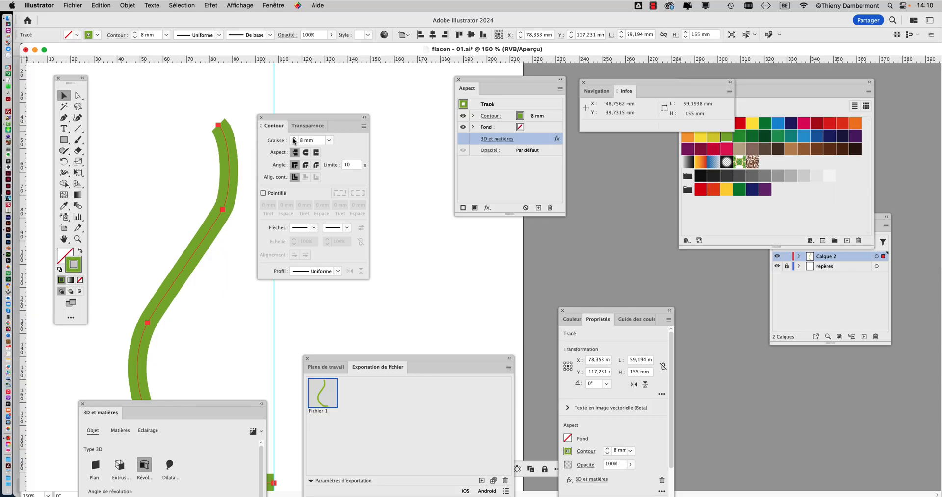
{"action": "left_click", "coordinate": [293, 139]}
{"action": "left_click", "coordinate": [293, 140]}
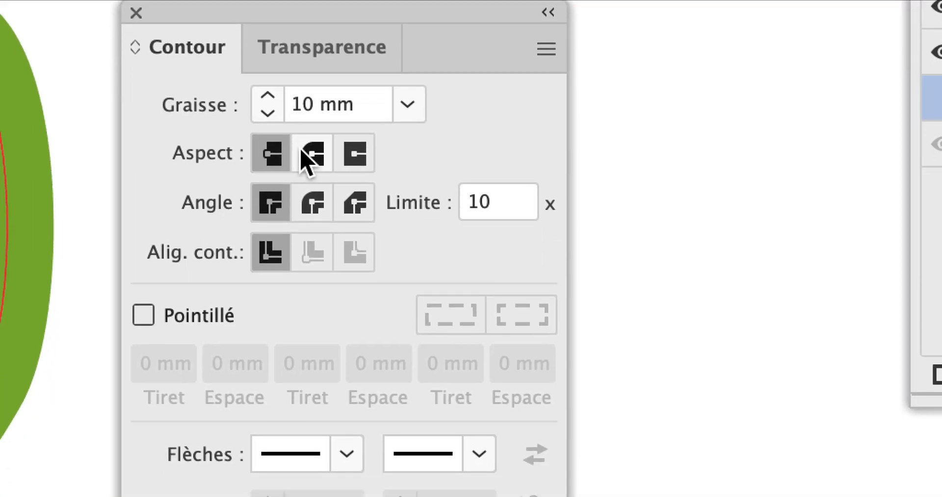
- Give the profile's stroke round caps and turn the visibility of its 3D and Materials effect back on
{"action": "left_click", "coordinate": [341, 196]}
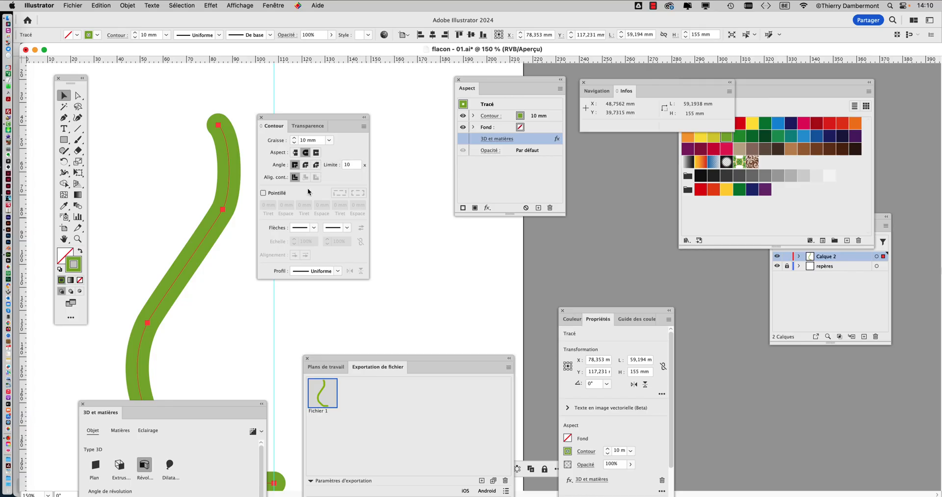
{"action": "left_click_drag", "start_coordinate": [294, 118], "coordinate": [612, 182]}
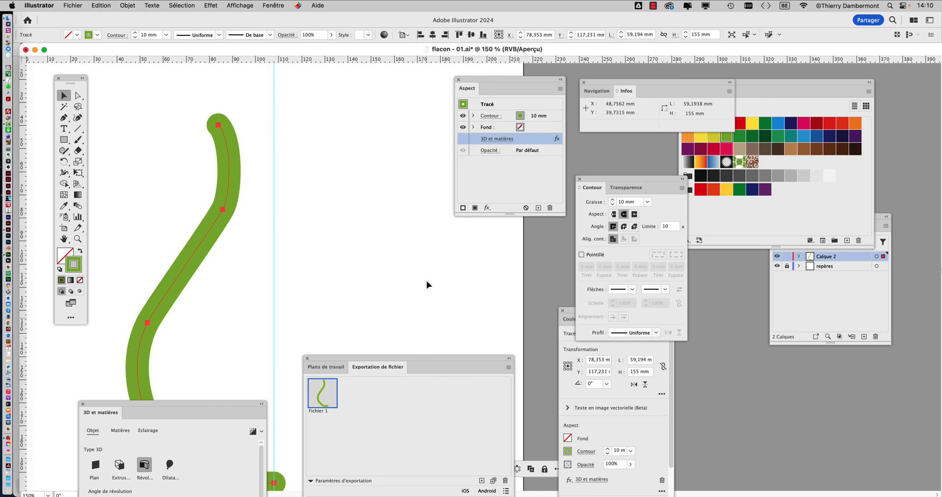
{"action": "left_click", "coordinate": [463, 140]}
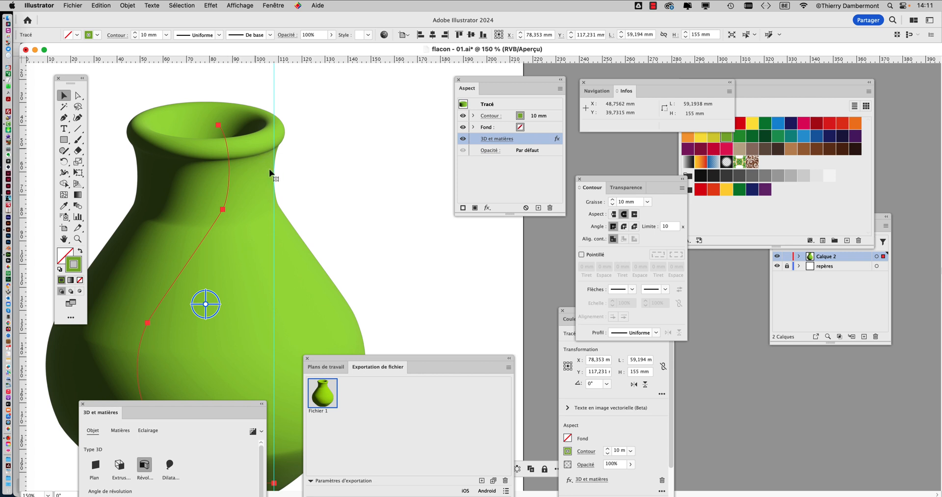
- Shift the revolved flask on the artboard and freely rotate it in 3D so it tilts with its mouth toward the upper right
{"action": "left_click_drag", "start_coordinate": [331, 358], "coordinate": [484, 340]}
{"action": "left_click_drag", "start_coordinate": [165, 402], "coordinate": [841, 394]}
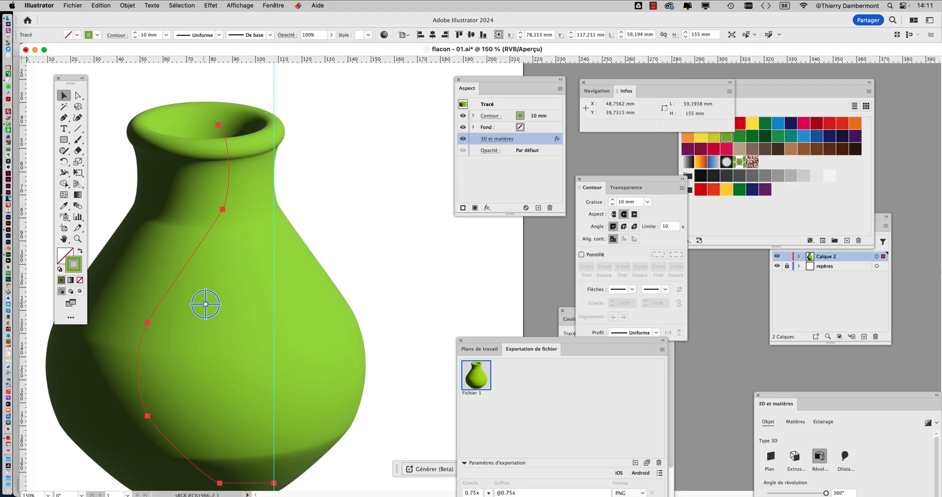
{"action": "left_click_drag", "start_coordinate": [205, 304], "coordinate": [254, 309]}
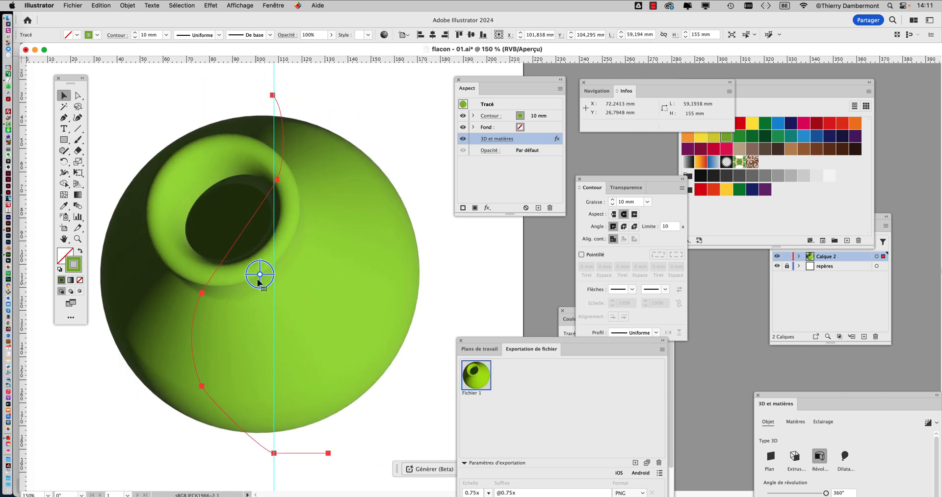
{"action": "left_click_drag", "start_coordinate": [260, 275], "coordinate": [263, 314]}
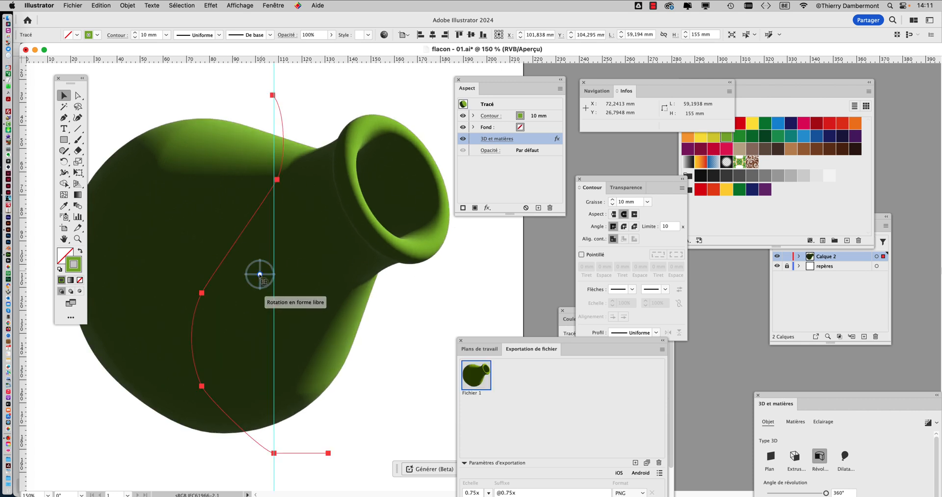
{"action": "left_click_drag", "start_coordinate": [259, 274], "coordinate": [207, 262]}
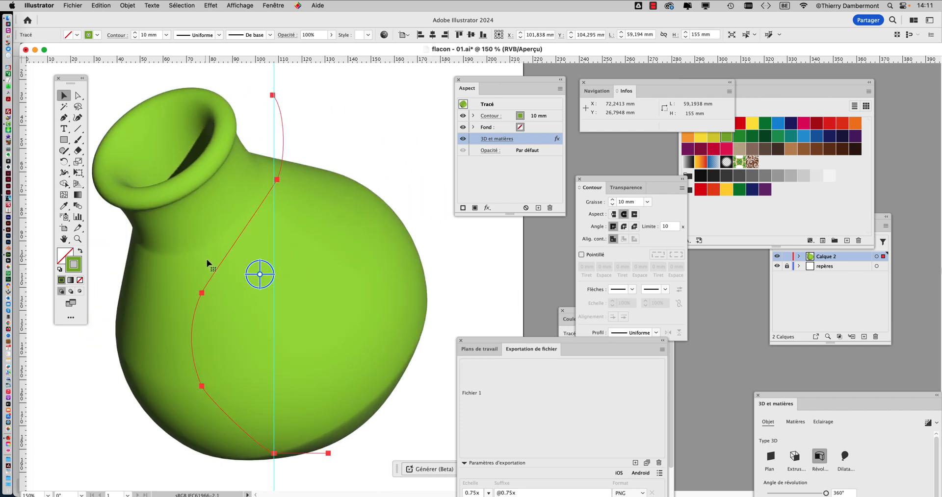
{"action": "mouse_move", "coordinate": [260, 275]}
{"action": "left_mouse_down"}
{"action": "mouse_move", "coordinate": [306, 278]}
{"action": "mouse_move", "coordinate": [263, 278]}
{"action": "mouse_move", "coordinate": [244, 297]}
{"action": "mouse_move", "coordinate": [270, 288]}
{"action": "mouse_move", "coordinate": [298, 244]}
{"action": "mouse_move", "coordinate": [231, 233]}
{"action": "mouse_move", "coordinate": [237, 263]}
{"action": "left_mouse_up"}
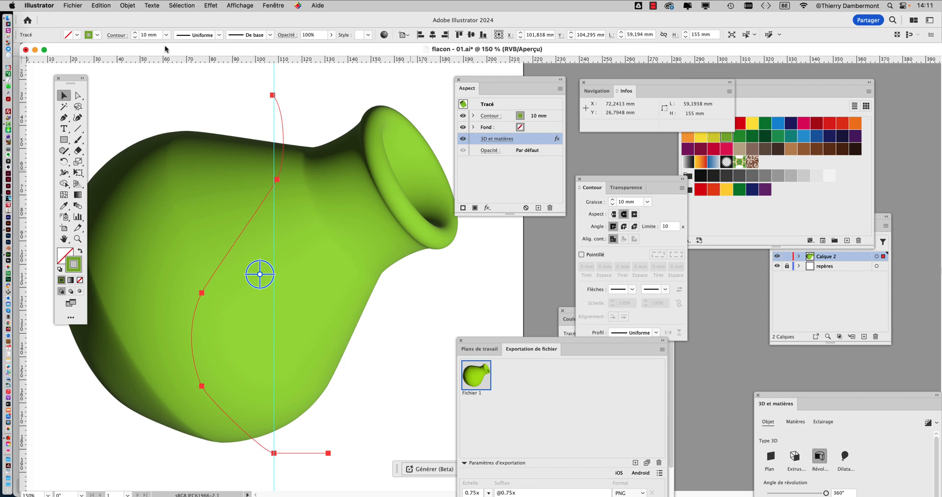
- Save the document under the new name "flacon - 02.ai" in the TRAVAIL ENSEMBLE folder with the Illustrator 2020 version option
{"action": "left_click", "coordinate": [82, 5]}
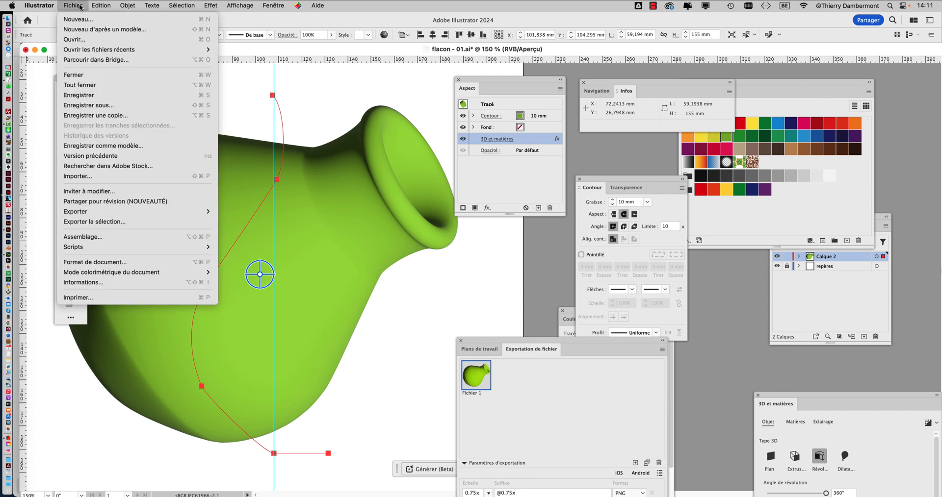
{"action": "left_click", "coordinate": [113, 106]}
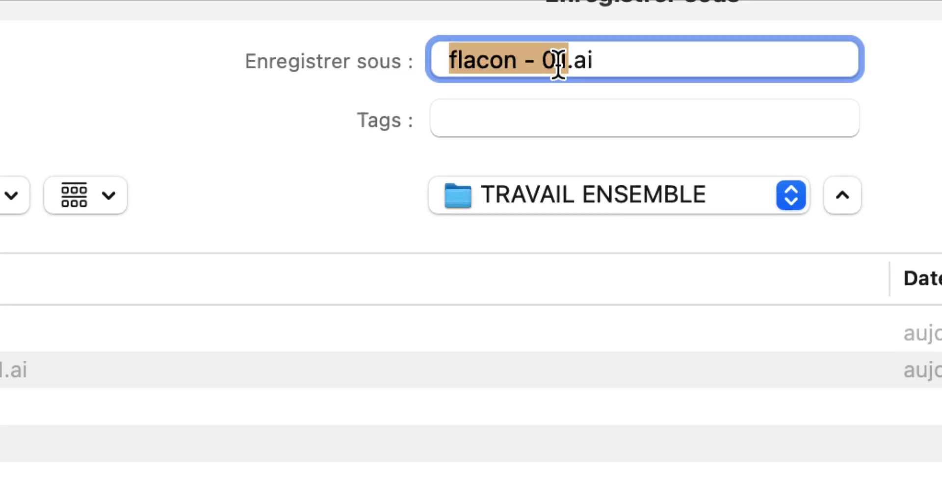
{"action": "left_click", "coordinate": [566, 64]}
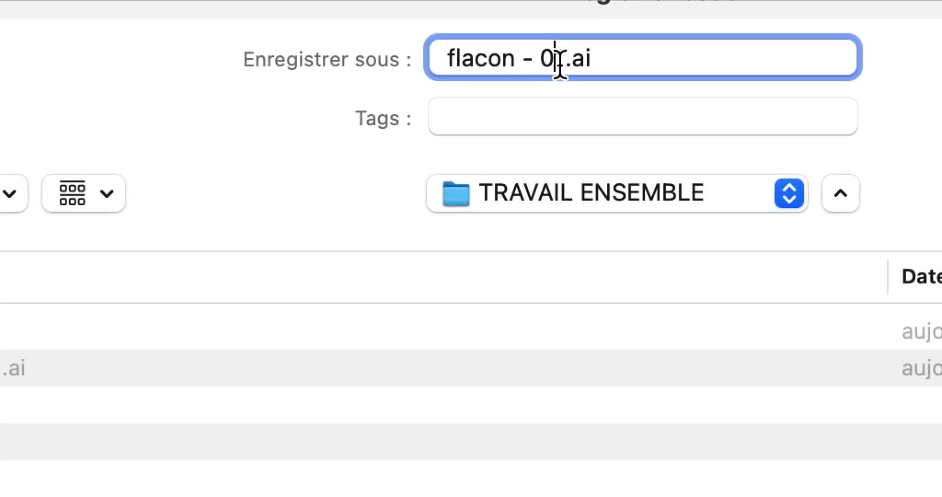
{"action": "key", "text": "shift+Right"}
{"action": "type", "text": "2"}
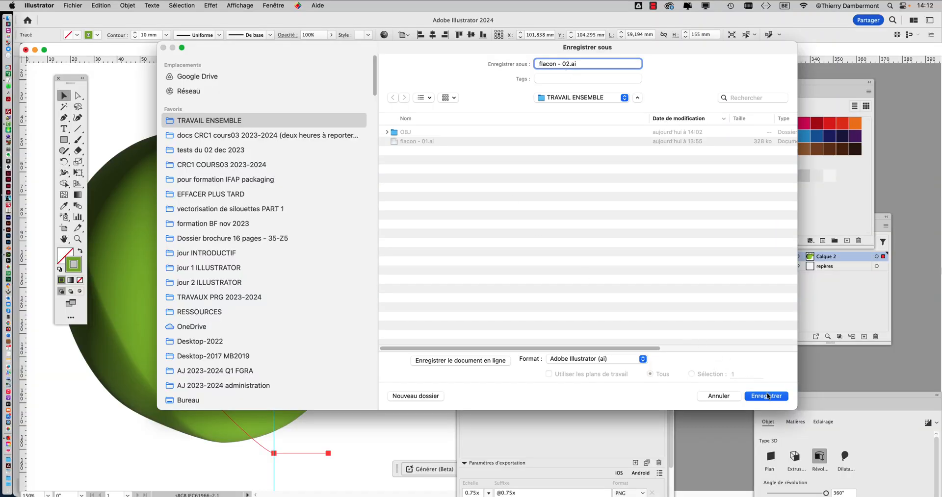
{"action": "left_click", "coordinate": [767, 397]}
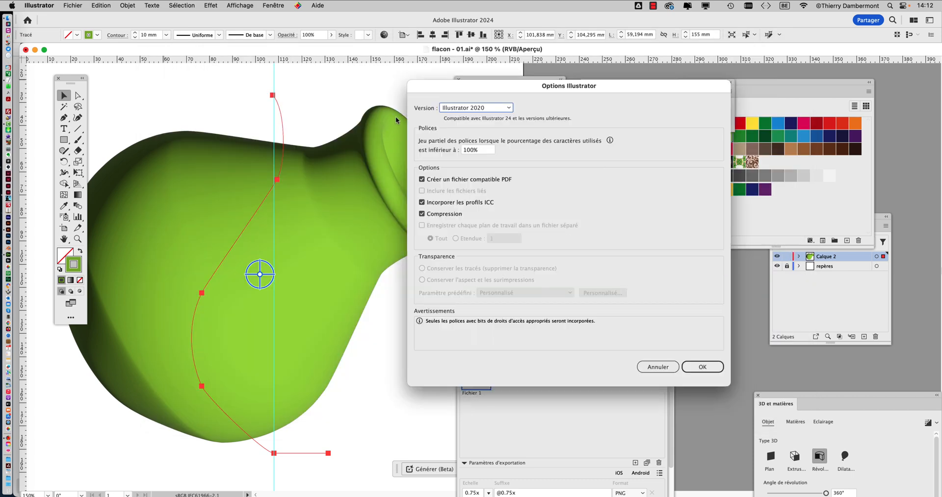
{"action": "left_click", "coordinate": [703, 367]}
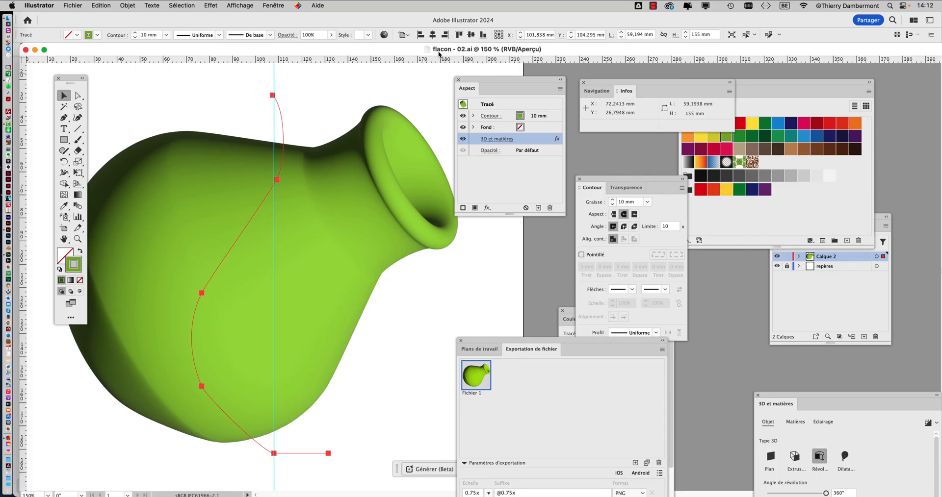
- Replace the existing export asset with the currently selected tilted flask
{"action": "left_click_drag", "start_coordinate": [474, 80], "coordinate": [664, 70]}
{"action": "left_click_drag", "start_coordinate": [517, 337], "coordinate": [415, 72]}
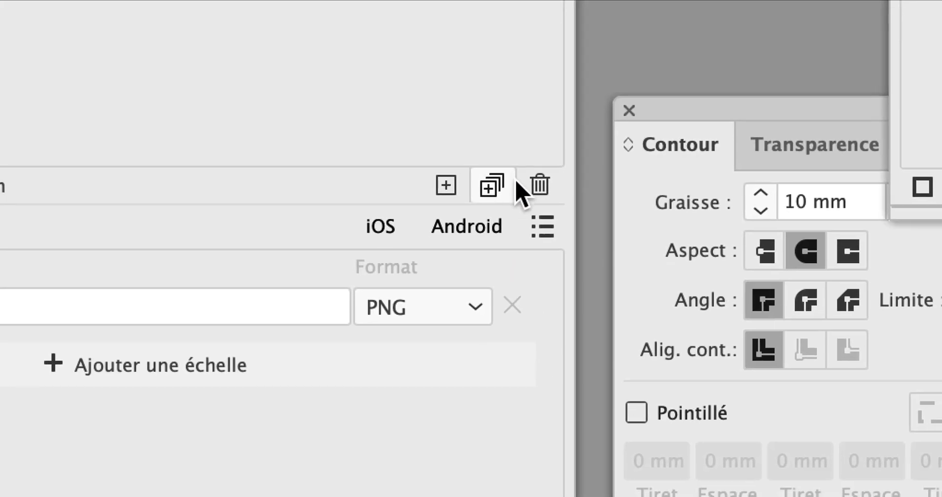
{"action": "left_click", "coordinate": [812, 492]}
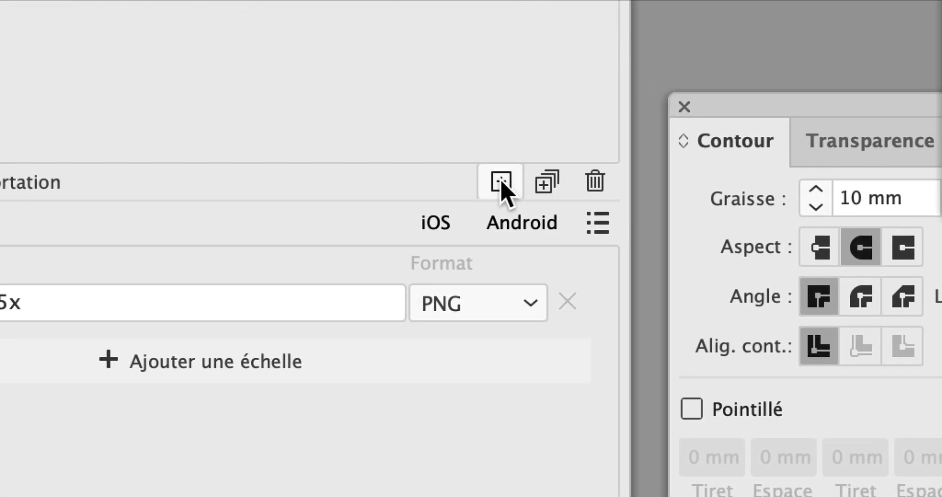
{"action": "left_click", "coordinate": [502, 183]}
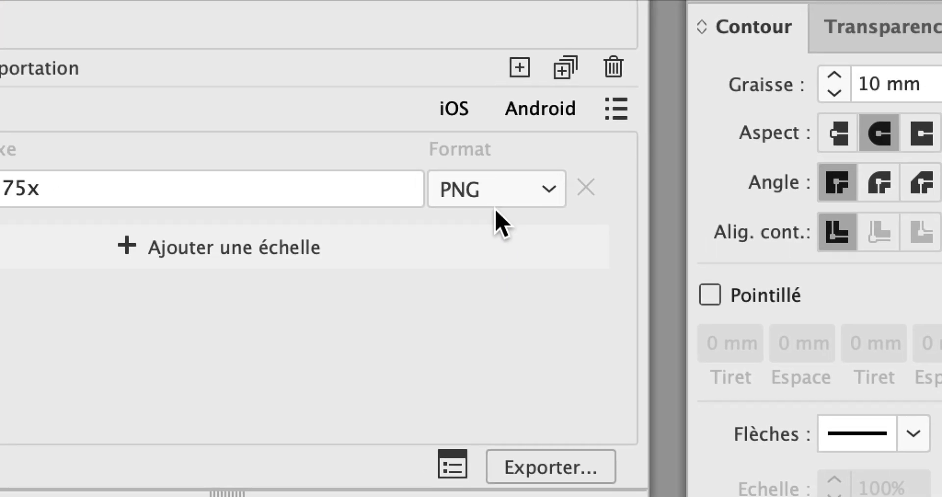
- Set the asset's export format to OBJ and export it into the TRAVAIL ENSEMBLE folder
{"action": "left_click", "coordinate": [495, 206]}
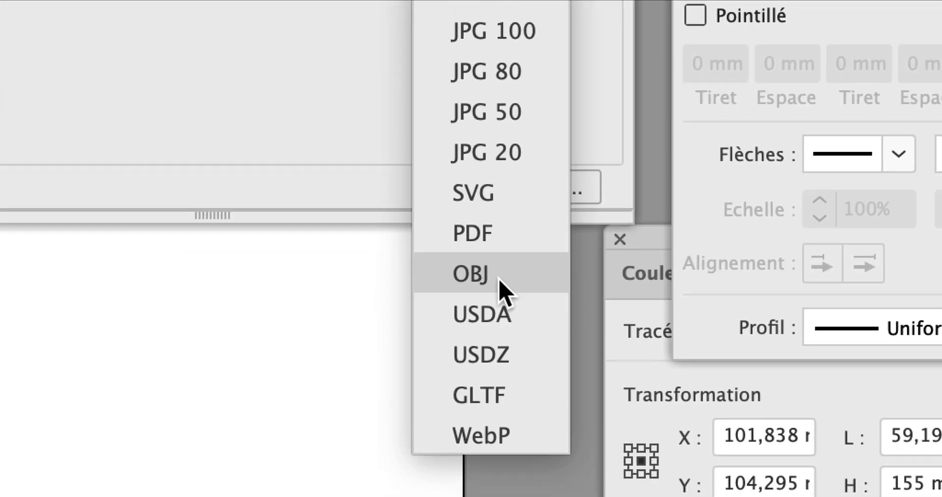
{"action": "left_click", "coordinate": [500, 496]}
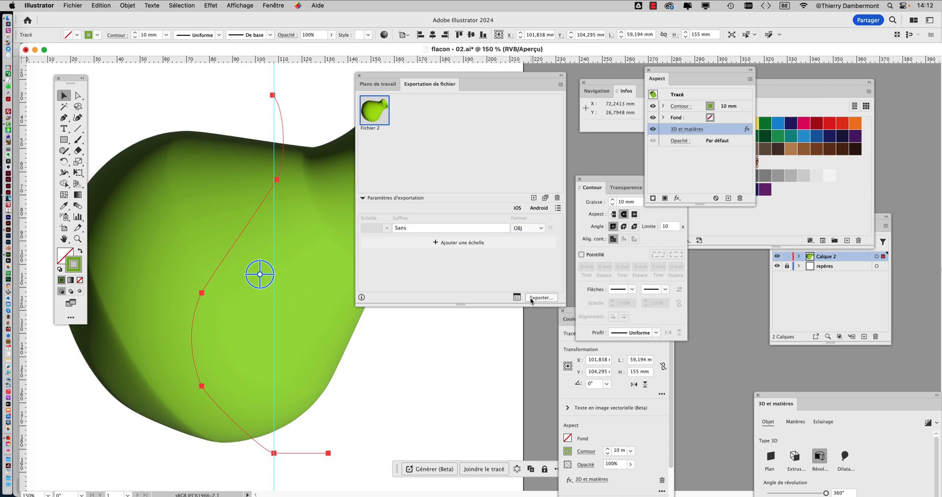
{"action": "left_click", "coordinate": [531, 298]}
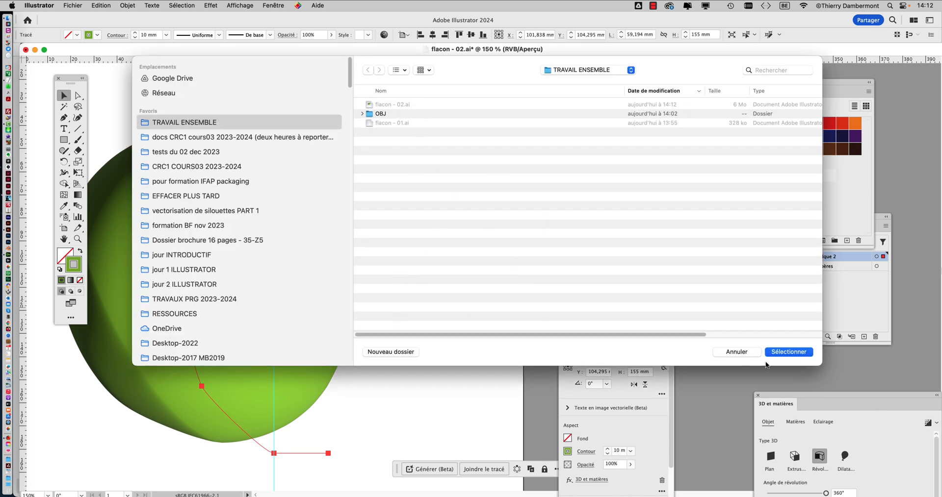
{"action": "left_click", "coordinate": [787, 353]}
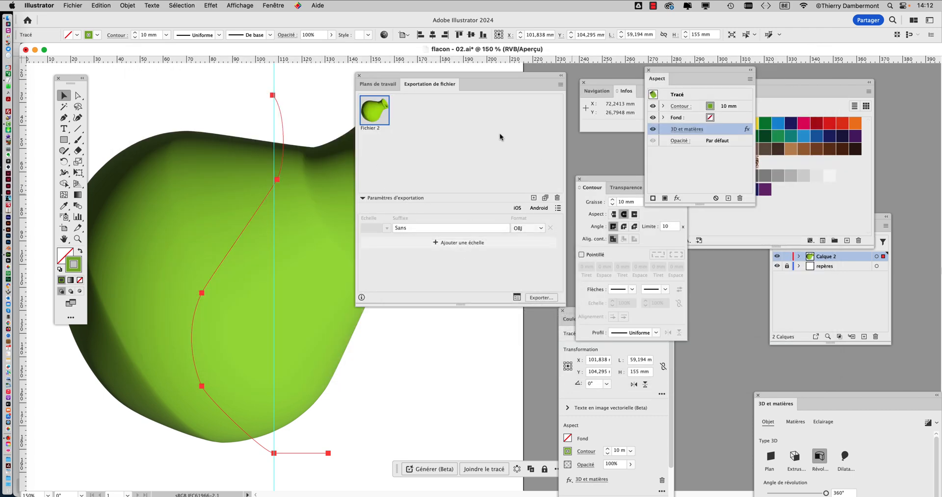
- Switch to Finder and examine the exported OBJ and MTL files inside the OBJ folder
{"action": "key", "text": "super+Tab"}
{"action": "key", "text": "super+Tab"}
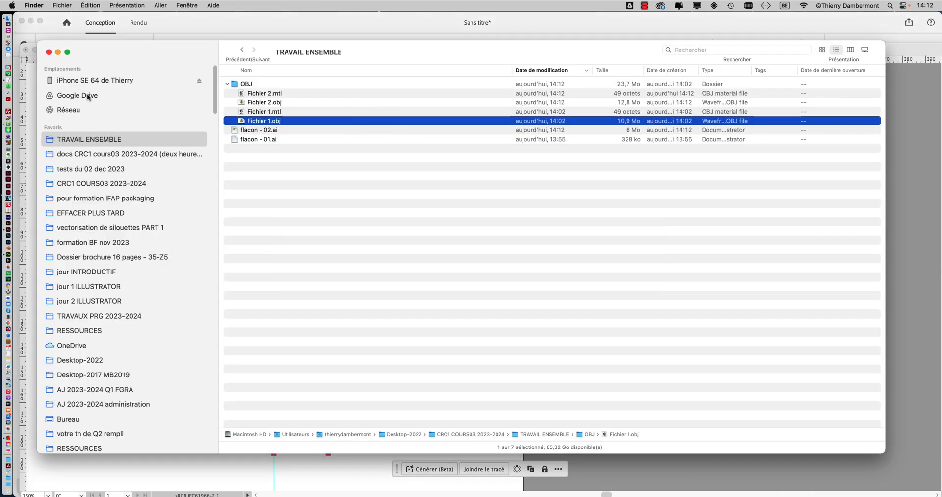
{"action": "left_click", "coordinate": [276, 178]}
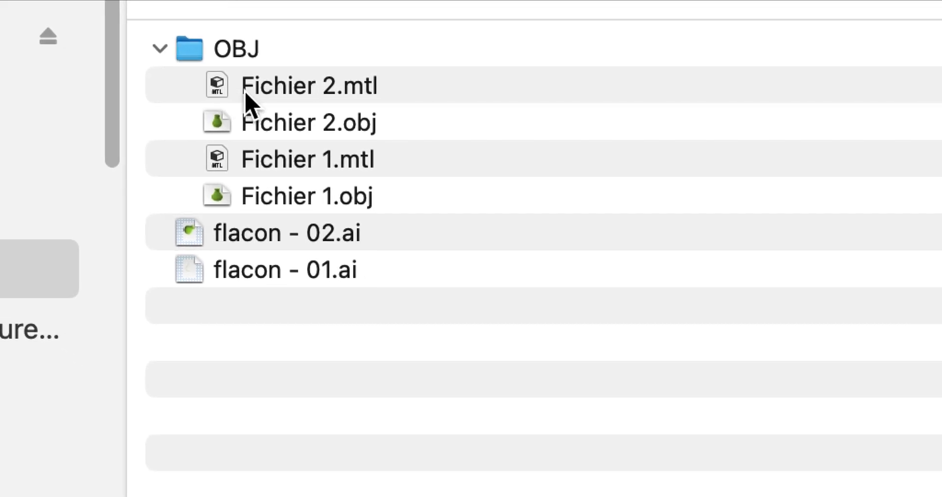
{"action": "left_click", "coordinate": [245, 93]}
{"action": "left_click", "coordinate": [245, 123]}
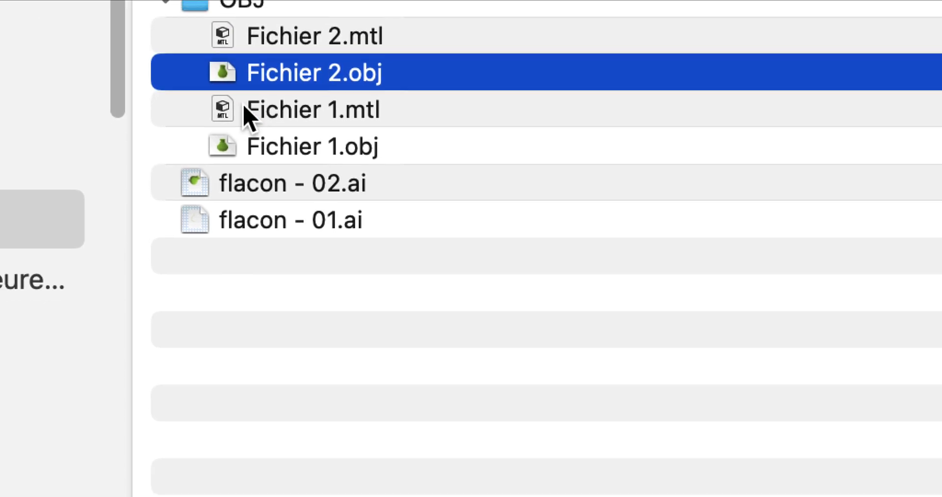
{"action": "left_click", "coordinate": [245, 108]}
{"action": "left_click", "coordinate": [247, 129]}
{"action": "left_click", "coordinate": [245, 112]}
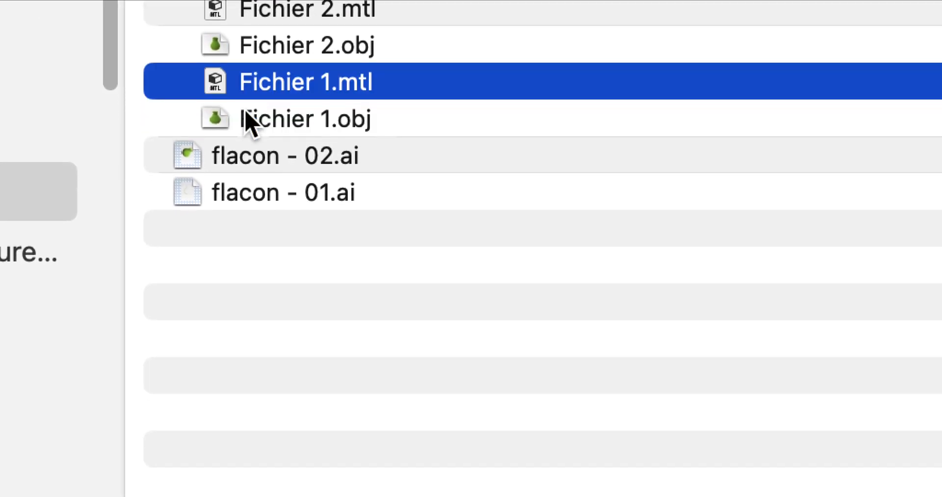
{"action": "left_click", "coordinate": [248, 122]}
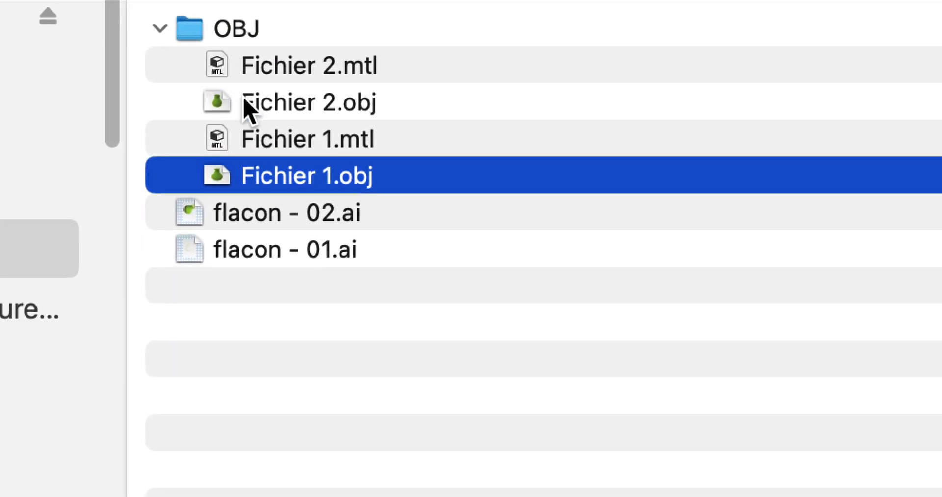
{"action": "left_click", "coordinate": [245, 102]}
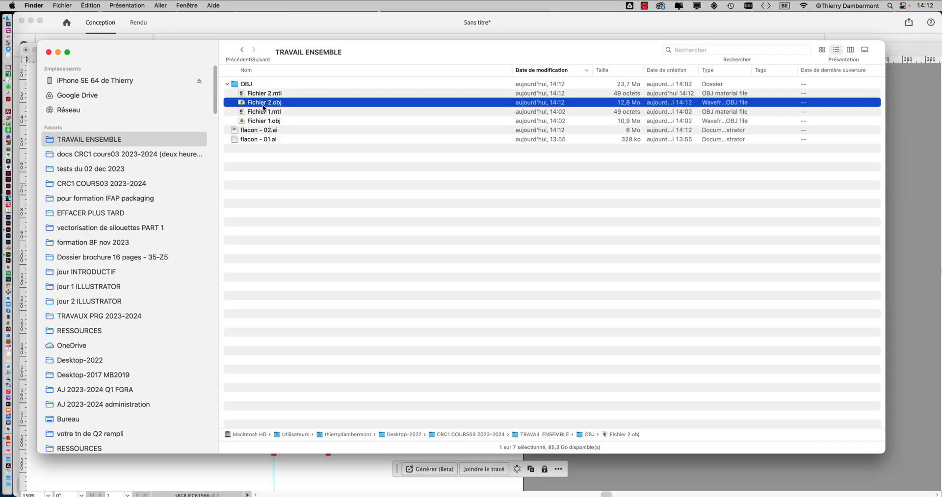
{"action": "left_click", "coordinate": [336, 260]}
- Switch to Adobe Dimension and import the model Fichier 2.obj from the OBJ folder into the scene
{"action": "key", "text": "super+Tab"}
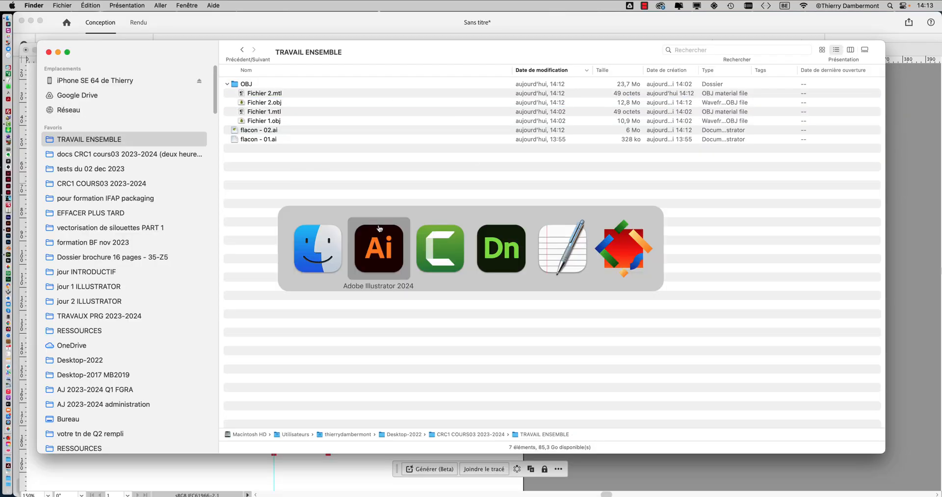
{"action": "key", "text": "super+Tab"}
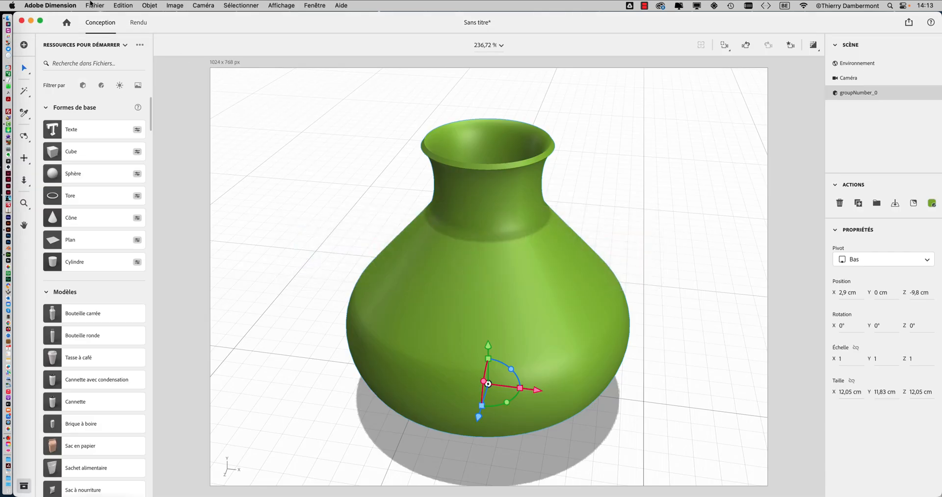
{"action": "left_click", "coordinate": [92, 5]}
{"action": "mouse_move", "coordinate": [119, 126]}
{"action": "left_click", "coordinate": [275, 124]}
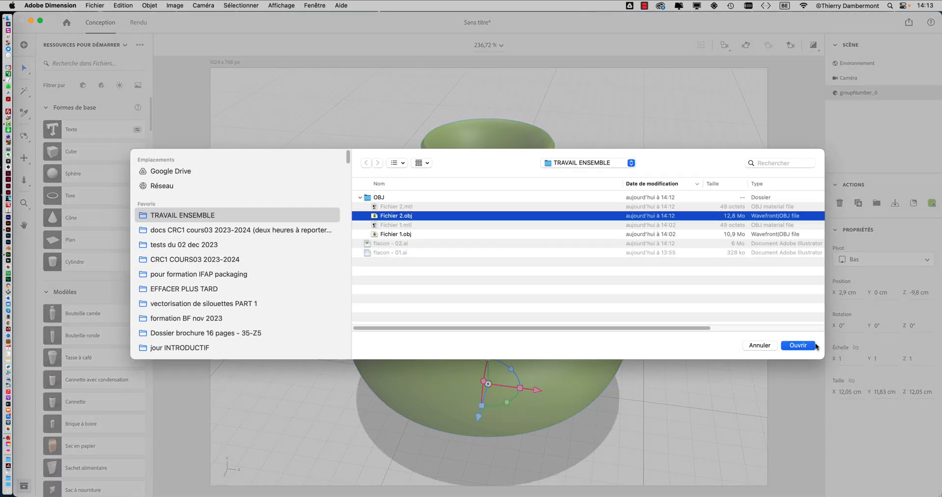
{"action": "left_click", "coordinate": [814, 345]}
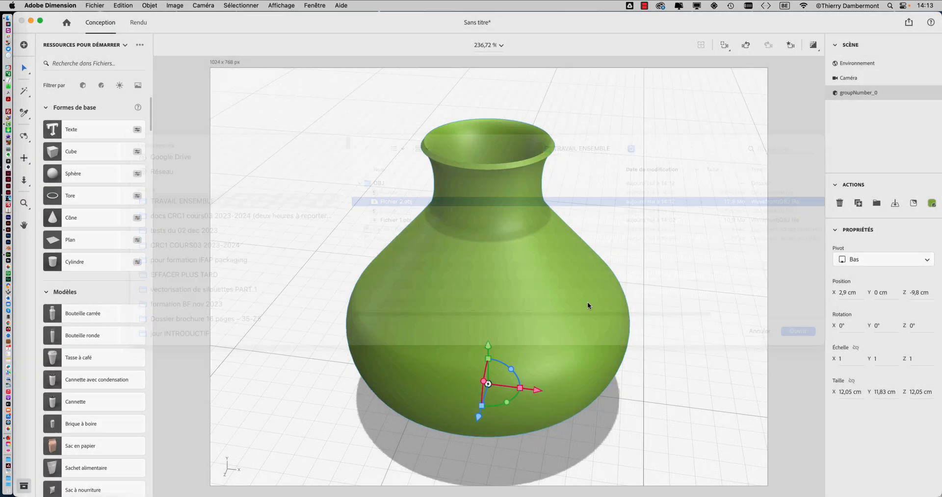
- Place the imported flask on the ground behind the first one, at about X 1.1 cm, Y 0 cm, Z -24.1 cm
{"action": "scroll", "coordinate": [417, 314], "scroll_direction": "down", "scroll_amount": 10}
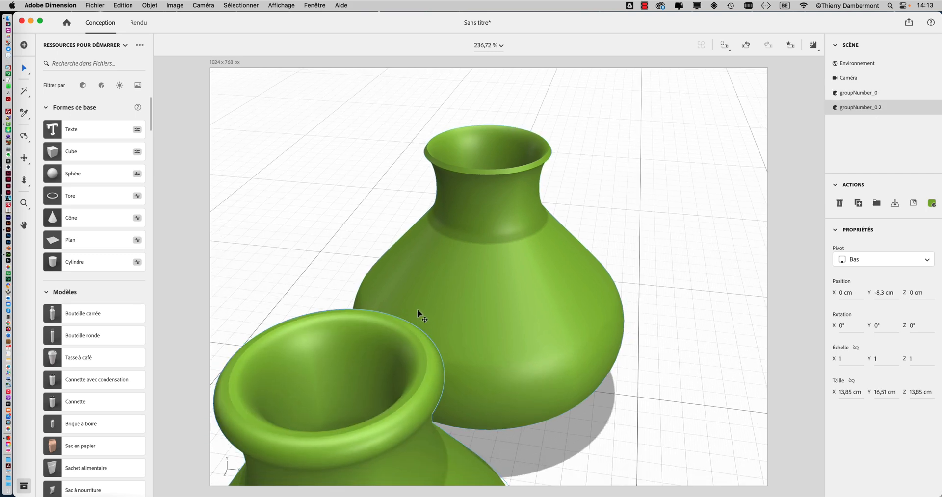
{"action": "left_click_drag", "start_coordinate": [438, 457], "coordinate": [384, 383]}
{"action": "left_click_drag", "start_coordinate": [480, 365], "coordinate": [660, 324]}
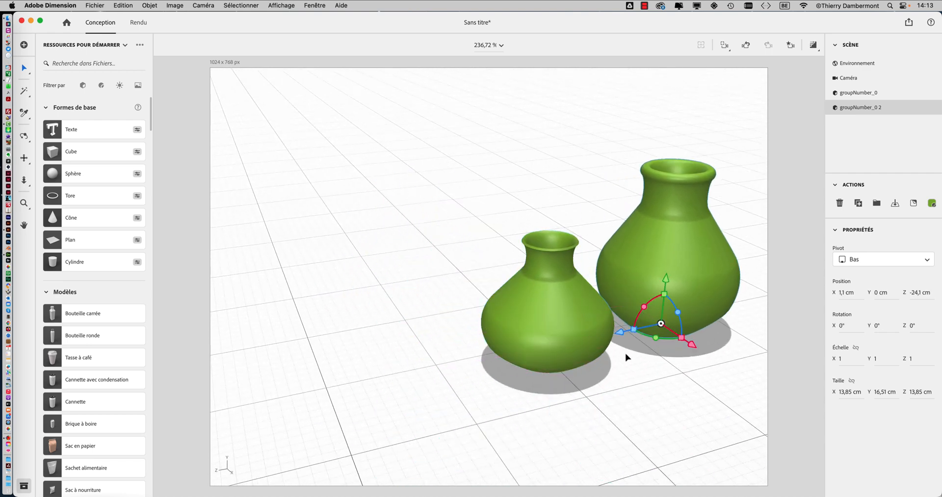
- Examine both flasks from several angles and distances, comparing the rims and wall thickness of the two versions
{"action": "left_click_drag", "start_coordinate": [626, 362], "coordinate": [444, 378]}
{"action": "left_click_drag", "start_coordinate": [295, 394], "coordinate": [471, 333]}
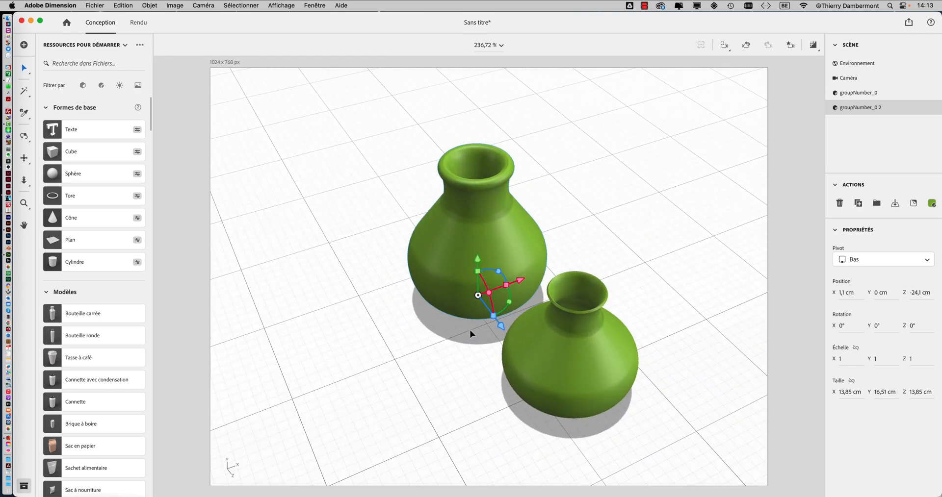
{"action": "scroll", "coordinate": [471, 334], "scroll_direction": "down", "scroll_amount": 5}
{"action": "scroll", "coordinate": [471, 334], "scroll_direction": "up", "scroll_amount": 8}
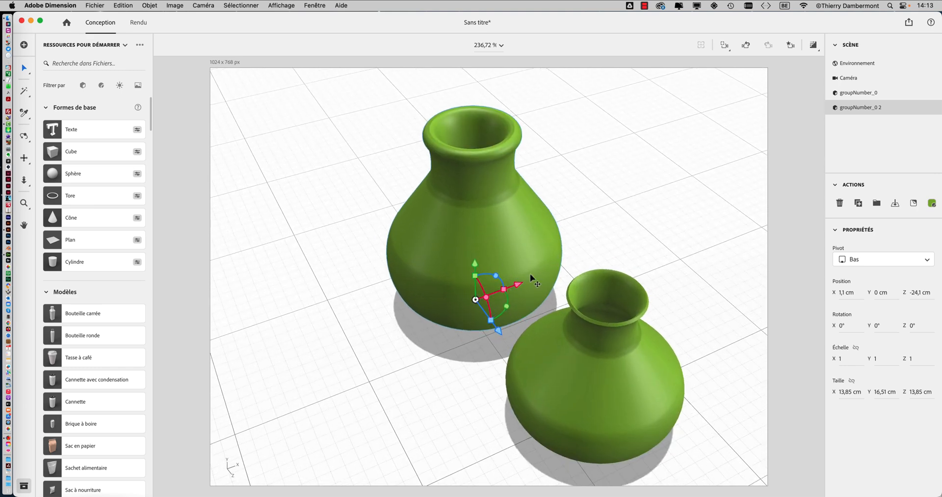
{"action": "scroll", "coordinate": [532, 291], "scroll_direction": "up", "scroll_amount": 2}
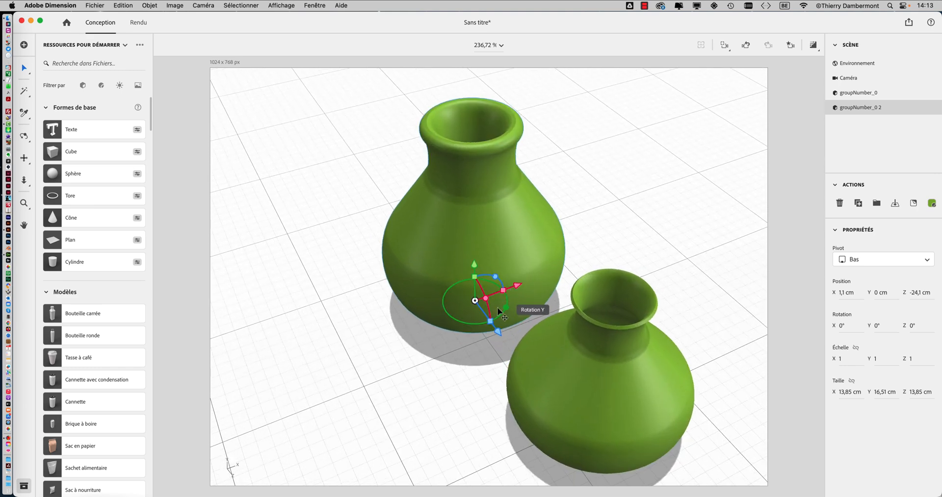
{"action": "scroll", "coordinate": [434, 313], "scroll_direction": "up", "scroll_amount": 3}
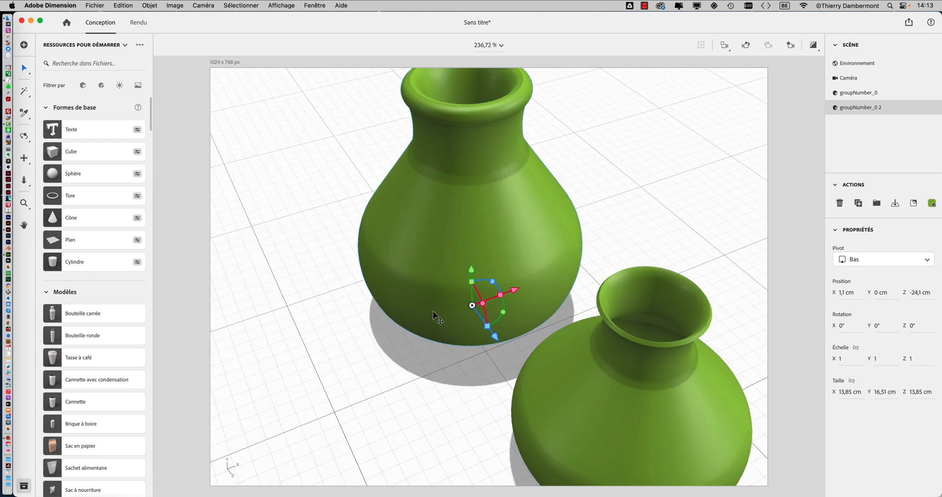
{"action": "scroll", "coordinate": [433, 313], "scroll_direction": "down", "scroll_amount": 6}
{"action": "scroll", "coordinate": [434, 313], "scroll_direction": "up", "scroll_amount": 2}
{"action": "scroll", "coordinate": [434, 313], "scroll_direction": "up", "scroll_amount": 2}
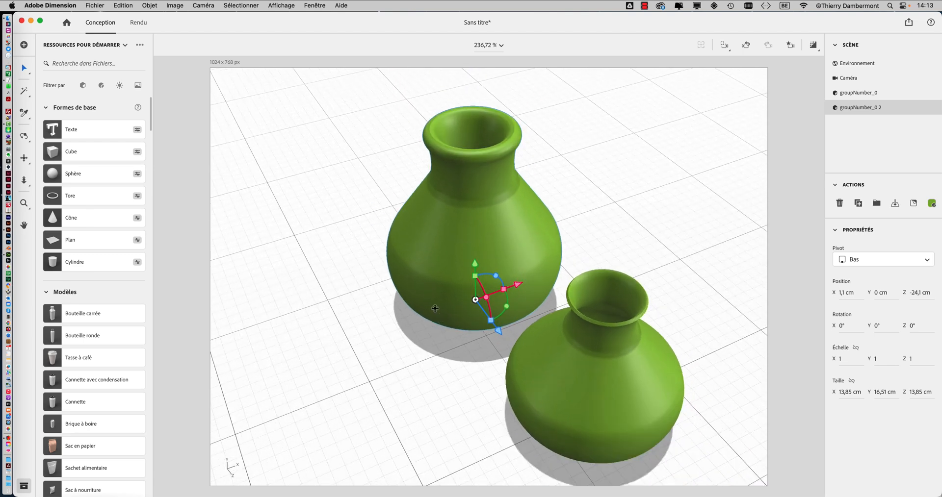
{"action": "left_click_drag", "start_coordinate": [434, 313], "coordinate": [260, 168]}
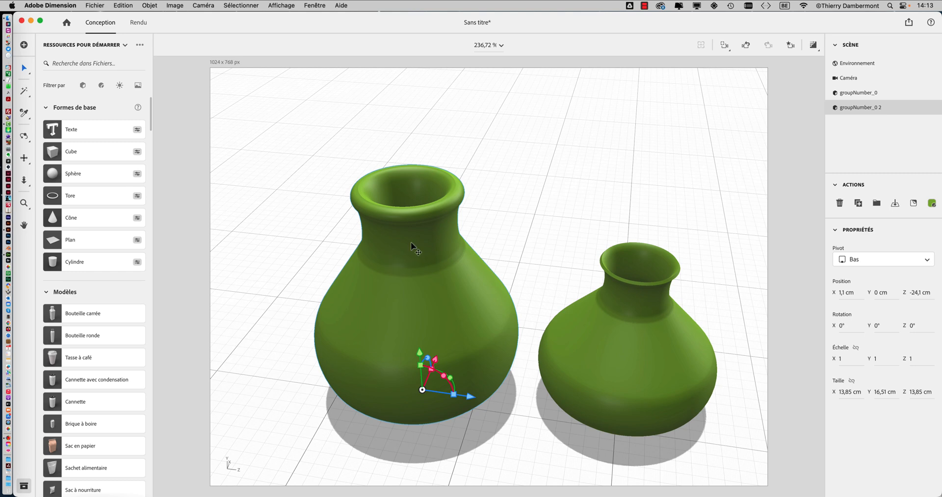
- Start saving the scene in the TRAVAIL ENSEMBLE folder, replacing "Sans titre" in the file name with "flacons - 01"
{"action": "left_click", "coordinate": [102, 4]}
{"action": "left_click", "coordinate": [147, 98]}
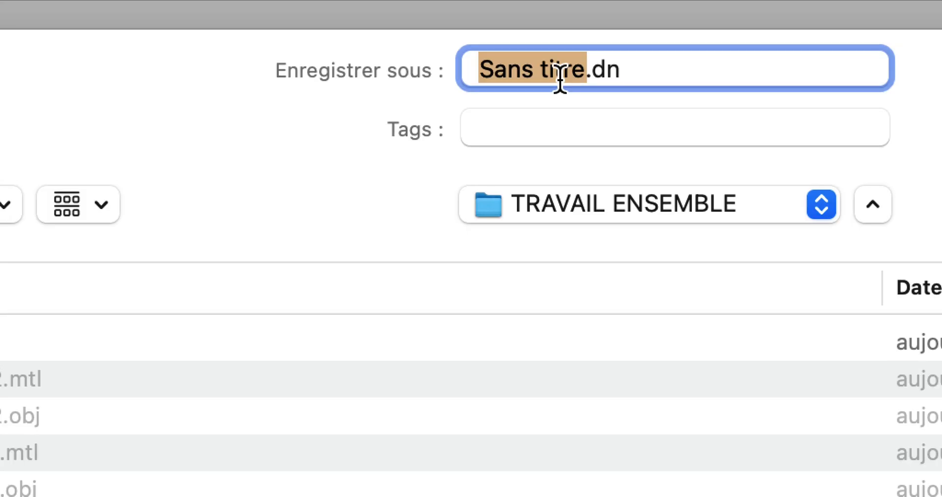
{"action": "left_click", "coordinate": [585, 88]}
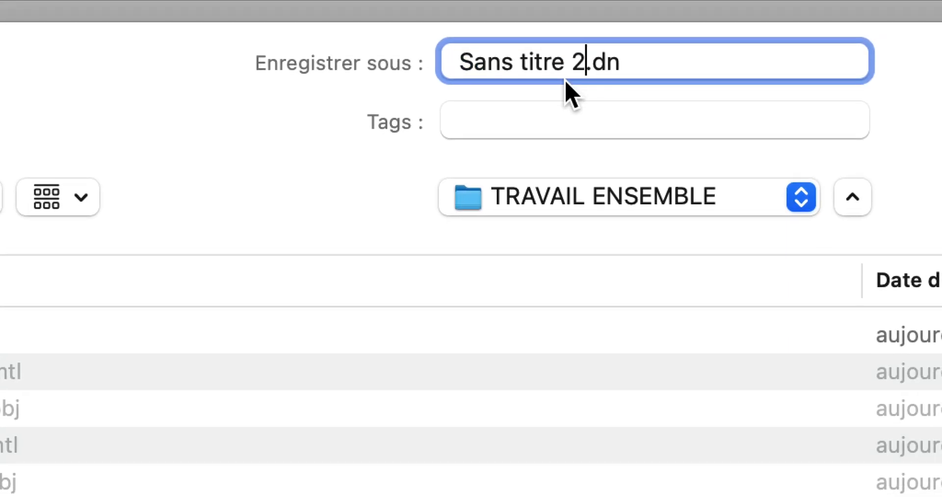
{"action": "left_click_drag", "start_coordinate": [564, 69], "coordinate": [488, 30]}
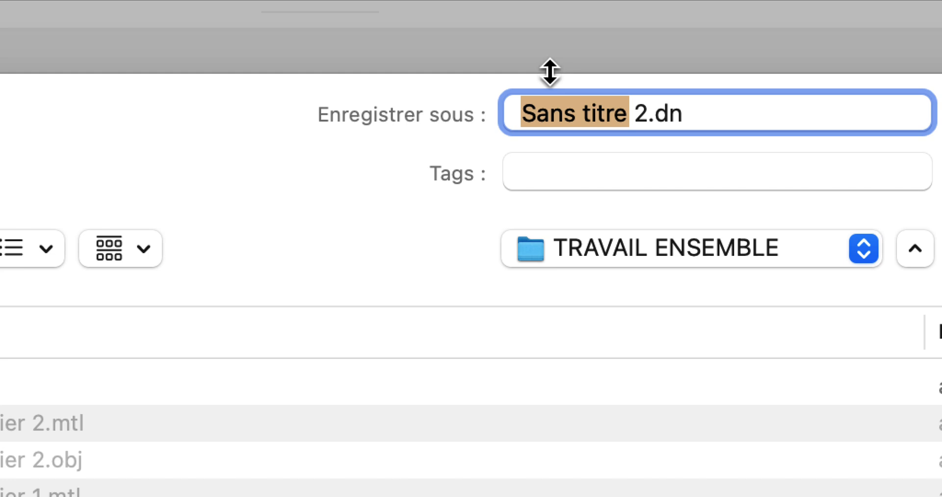
{"action": "type", "text": "flaco"}
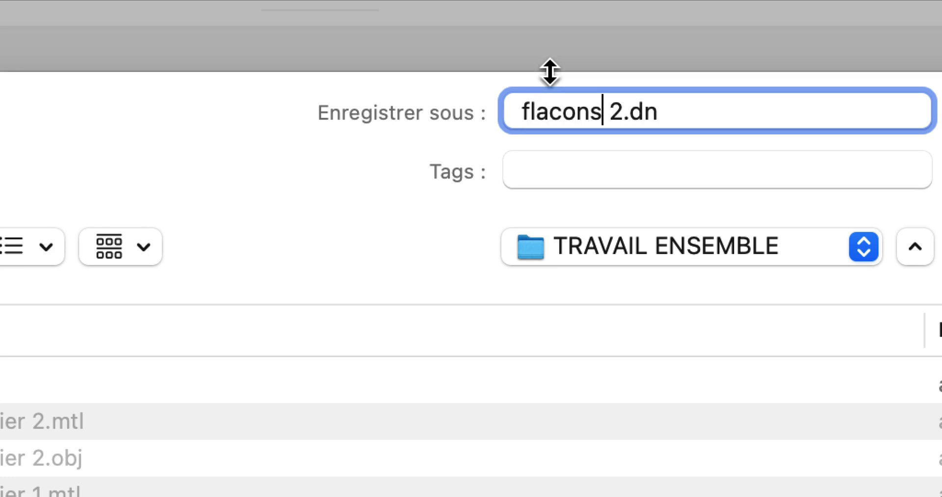
{"action": "type", "text": "ns - 01"}
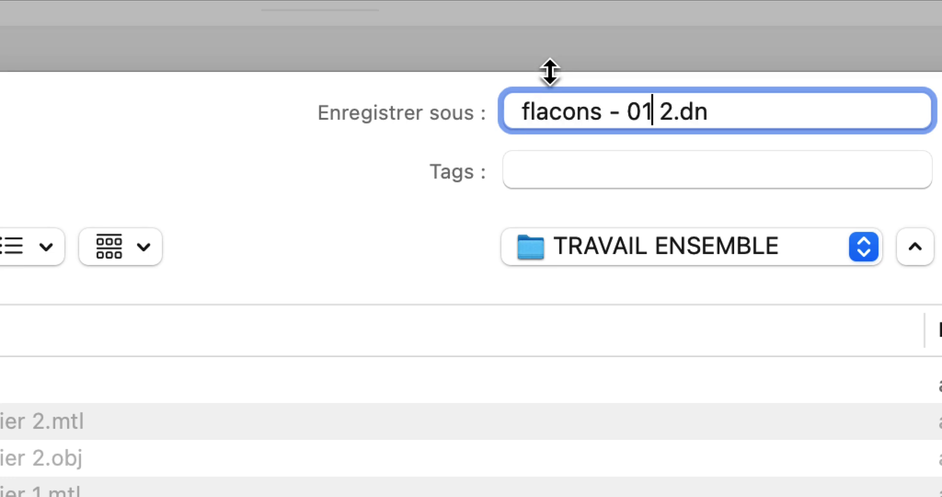